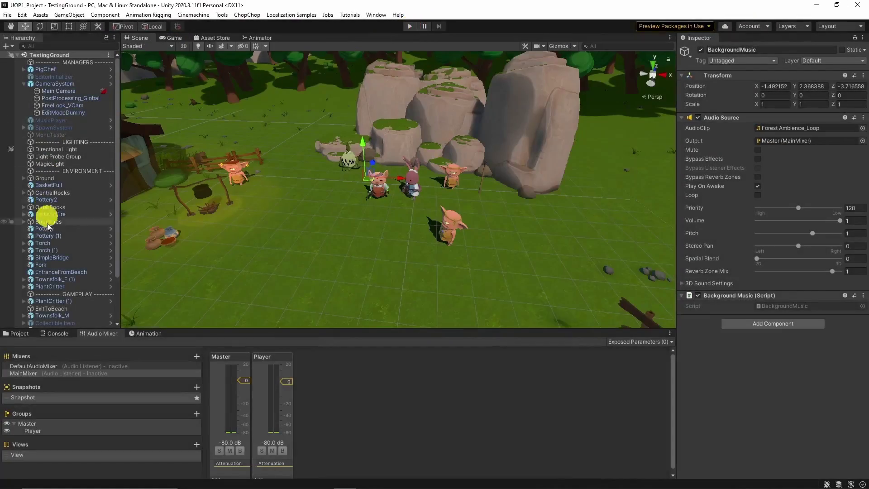
Add an Audio Source component to PotOverFire and assign Cauldron Fire from the Fire folder as its audio clip.
click(18, 333)
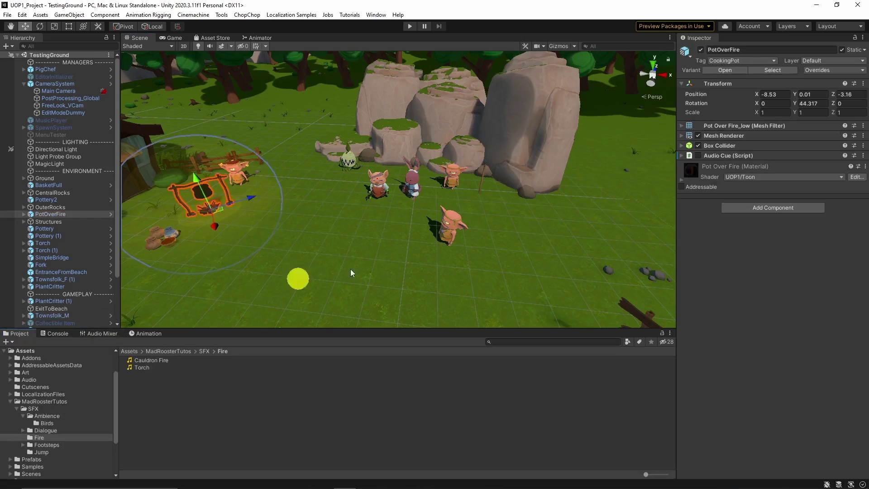
click(758, 211)
text(audio so)
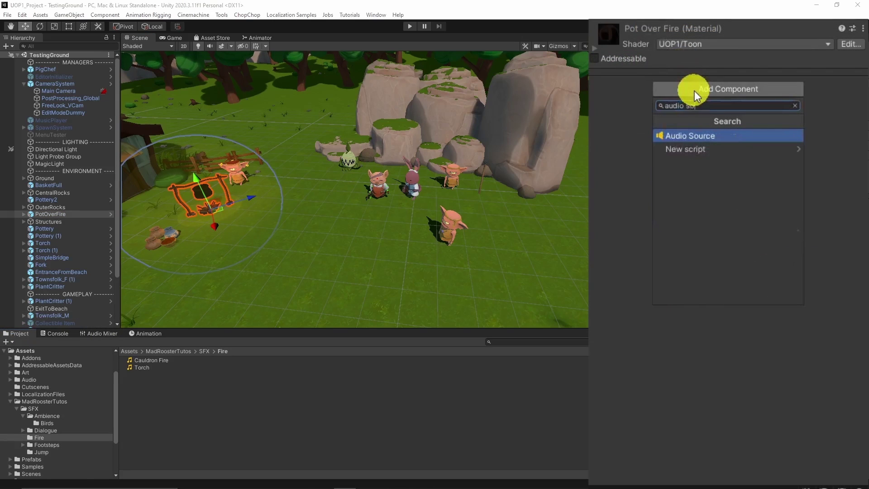
key(Return)
drag(152, 360, 742, 40)
Route the PotOverFire Audio Source's output to Master (MainMixer) and enable looping.
click(859, 61)
click(757, 115)
click(856, 52)
click(706, 140)
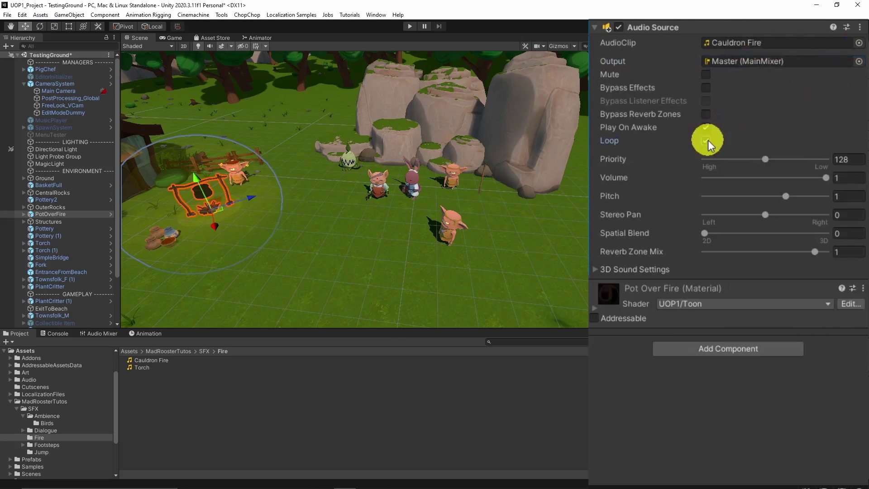
Play-test the scene by walking the pig character toward and away from the campfire to check the fire sound, and stop the game.
click(410, 26)
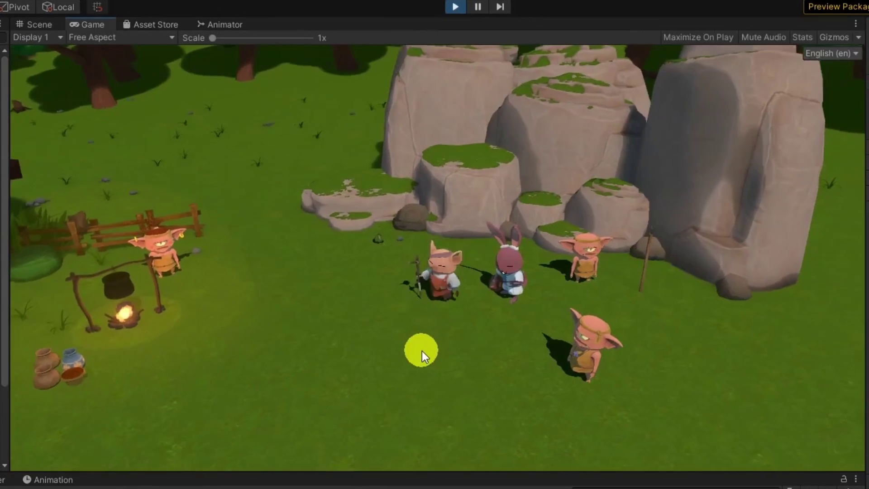
key(a)
key(d)
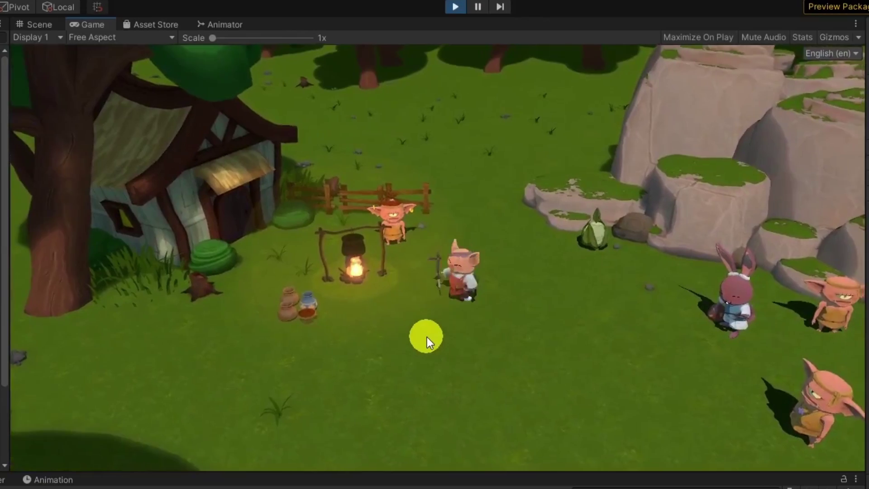
key(d)
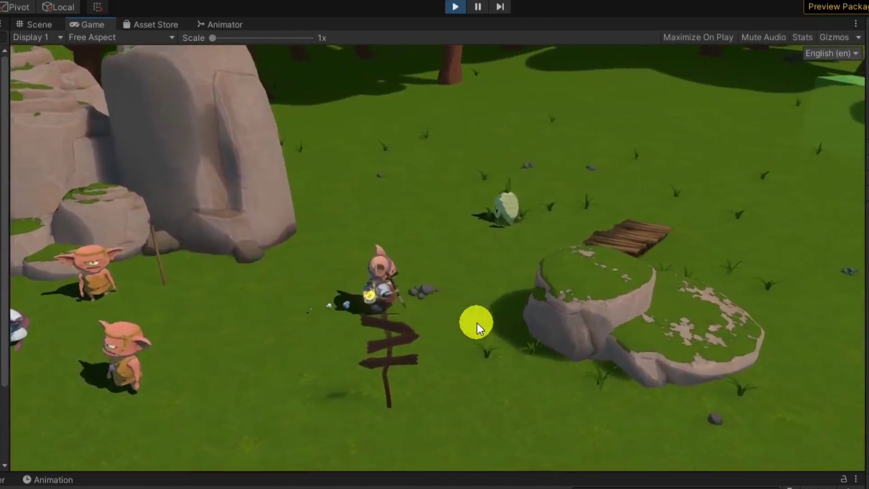
key(a)
key(a)
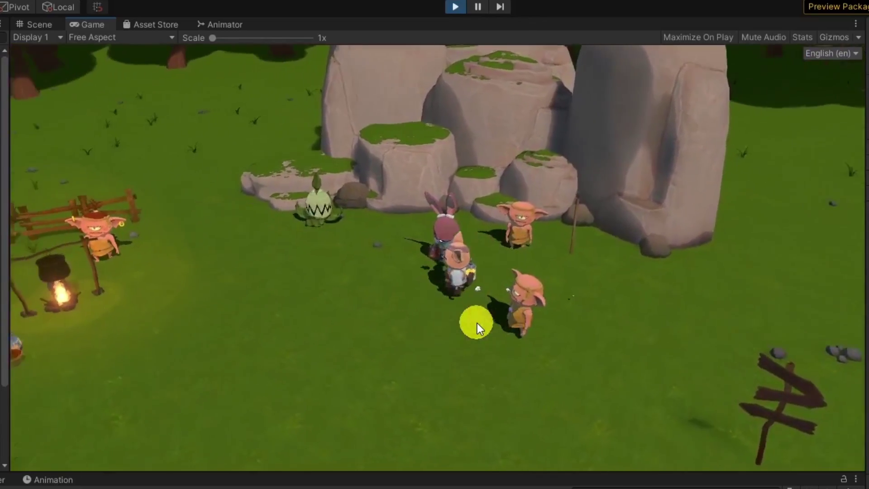
key(a)
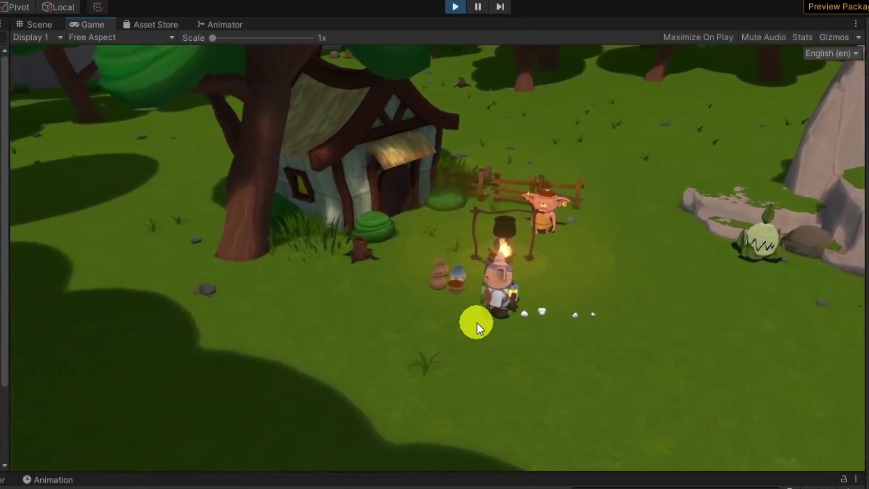
key(d)
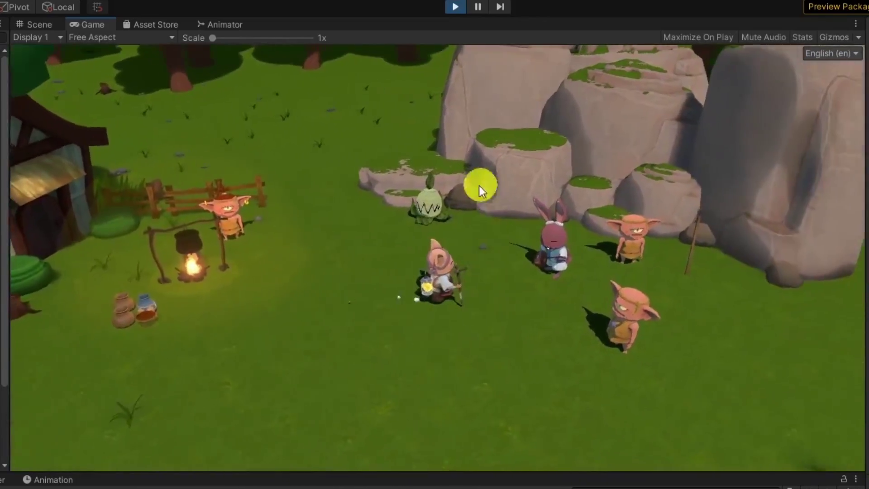
click(454, 9)
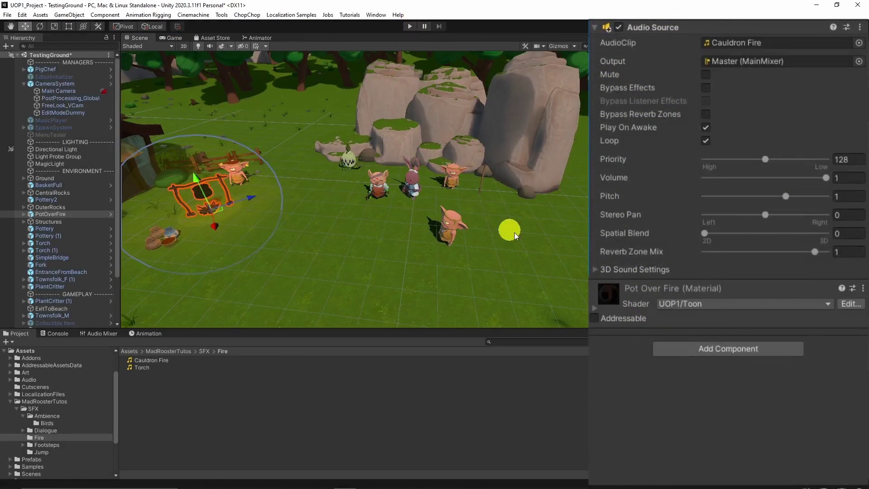
Disable the Audio Listener component on the Main Camera.
mouse_move(705, 233)
mouse_down()
mouse_move(833, 228)
mouse_move(694, 229)
mouse_up()
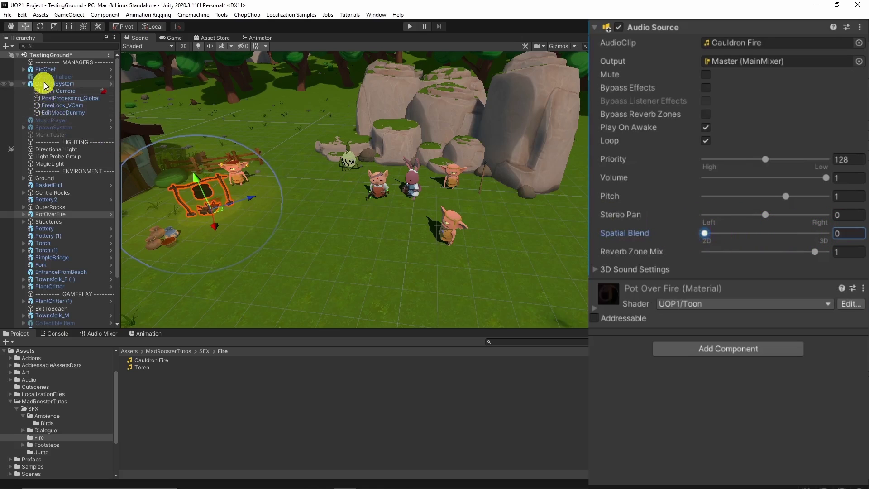
click(55, 91)
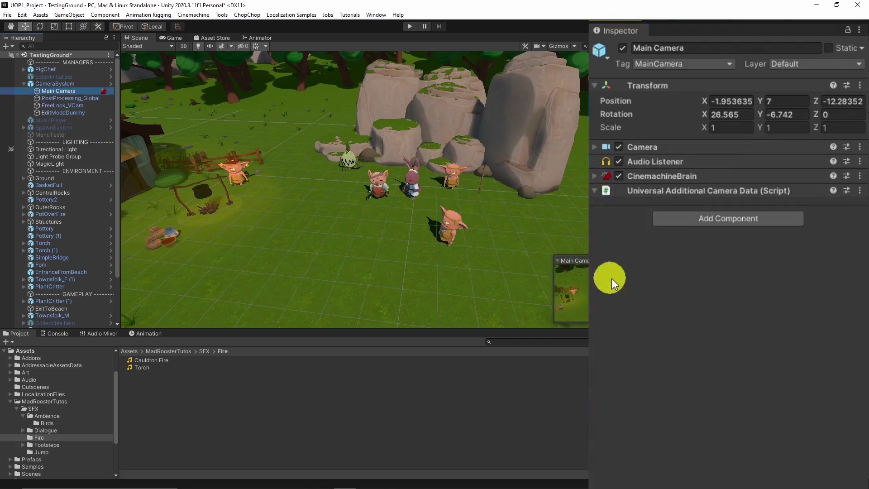
click(618, 161)
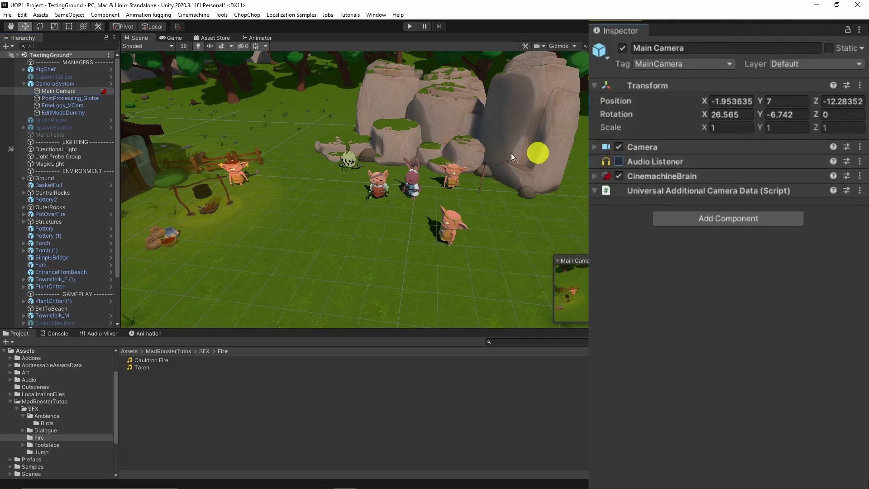
Add an Audio Listener component to PigChef and save the scene.
click(41, 69)
scroll(675, 82, down, 20)
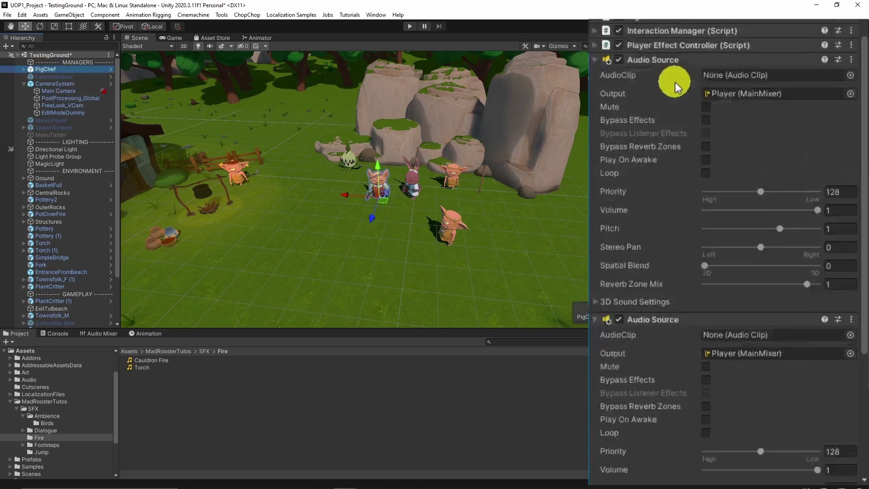
click(729, 472)
text(au)
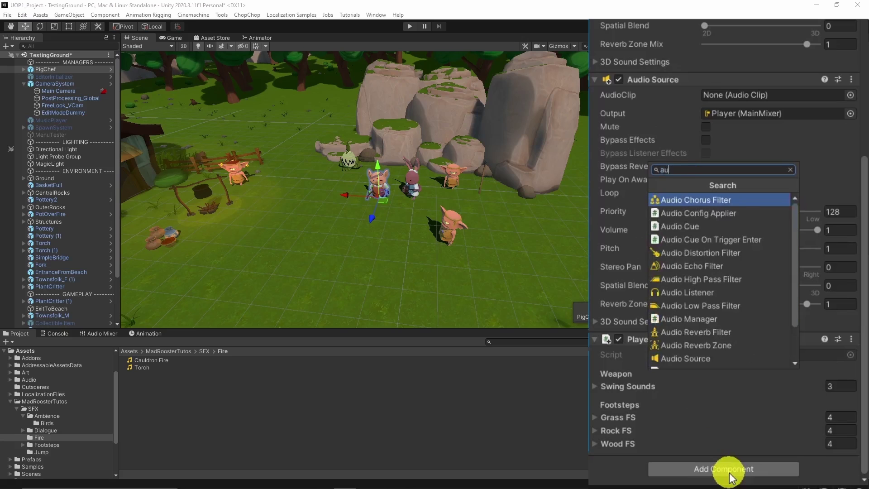
text(dio listener)
key(Return)
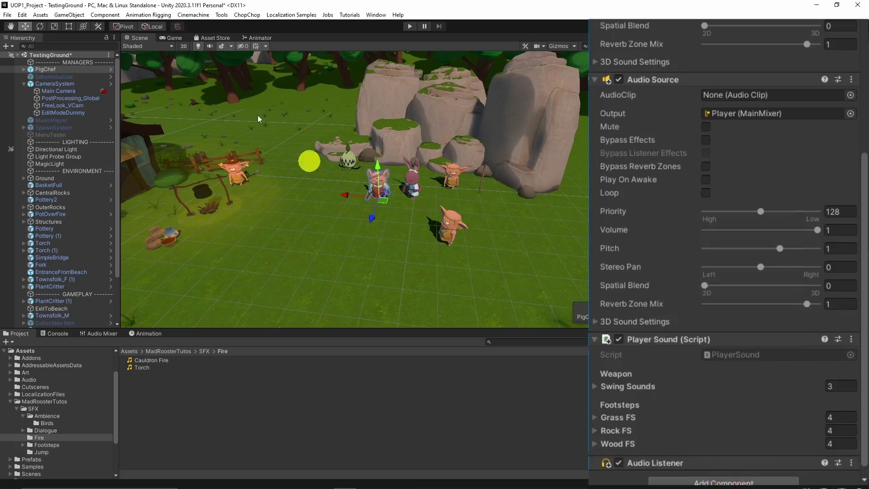
key(ctrl+s)
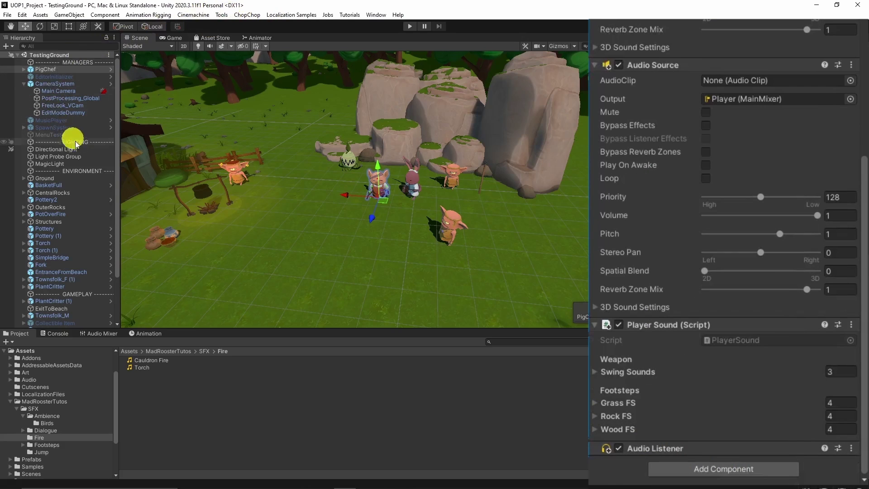
Set the PotOverFire Audio Source's Spatial Blend to 1 (full 3D) and expand its 3D Sound Settings.
click(211, 192)
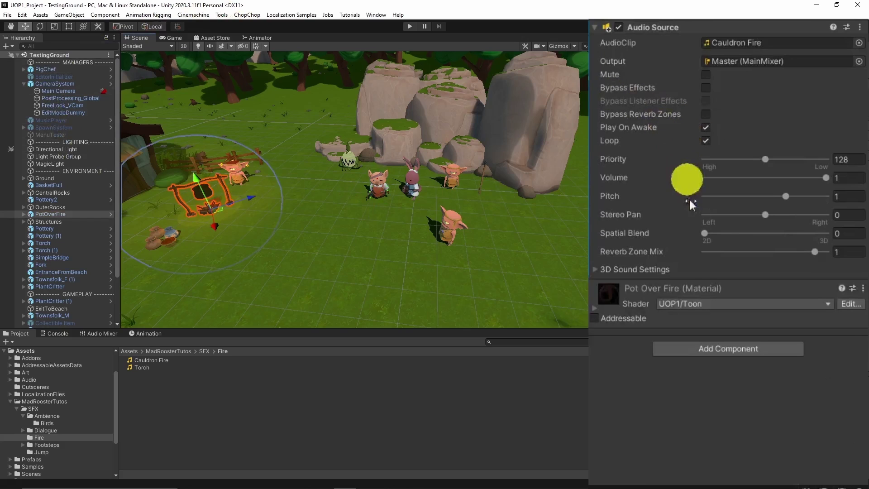
drag(706, 232, 838, 228)
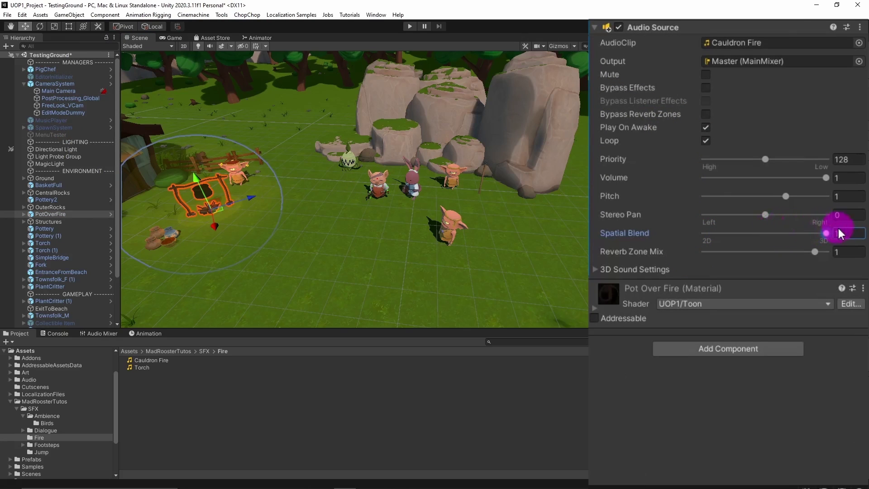
click(595, 269)
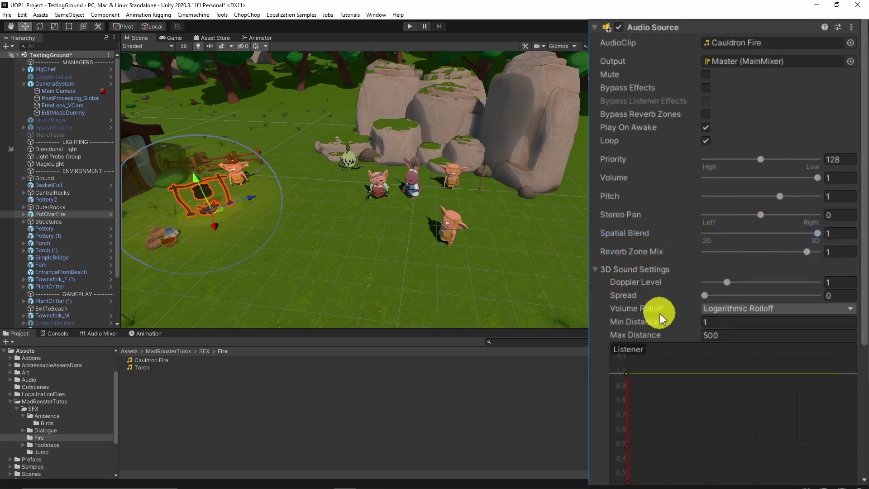
scroll(661, 310, down, 5)
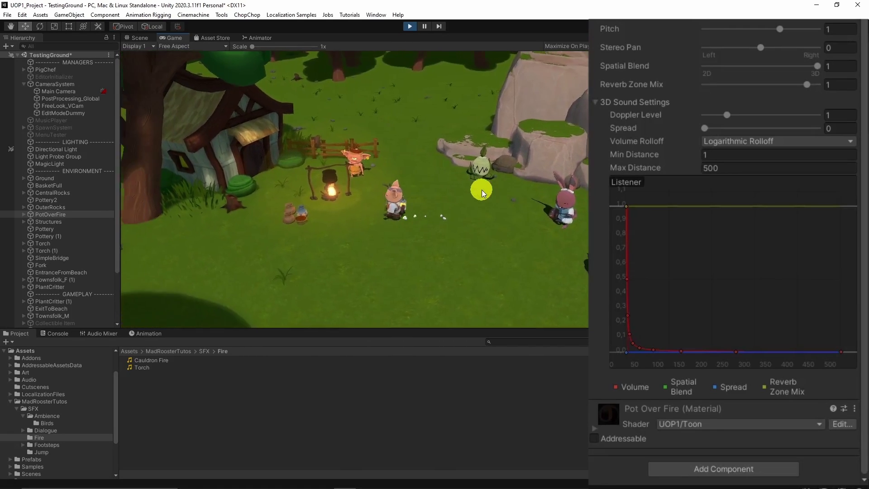
Stop the running game and set the fire Audio Source's Max Distance to 50 and Min Distance to 3.
click(409, 26)
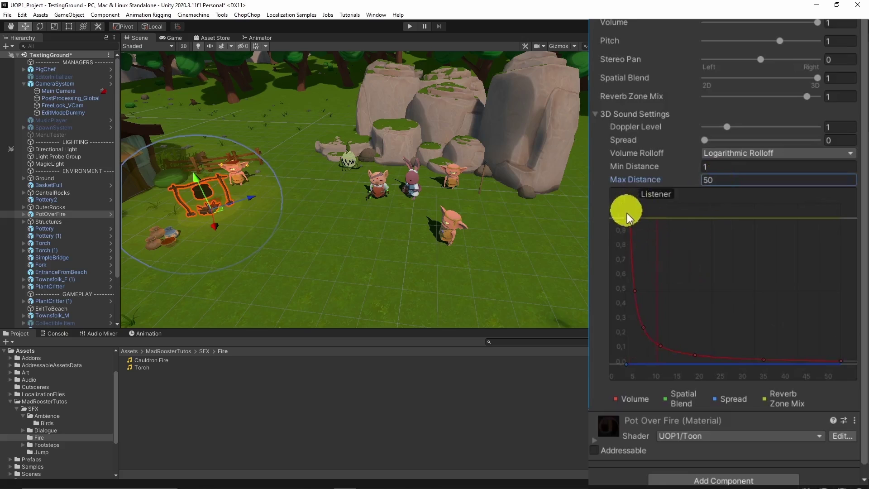
text(3)
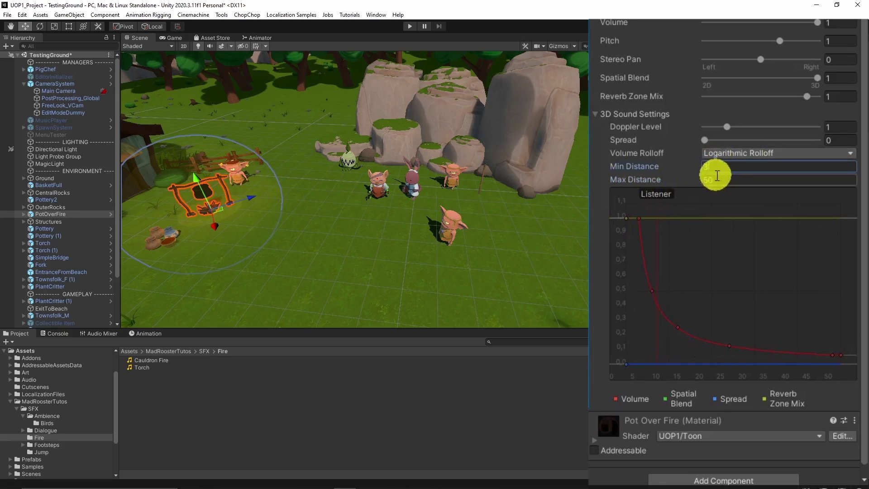
Play-test the scene by walking PigChef towards and away from the campfire to check its sound falloff, and stop the game.
click(410, 28)
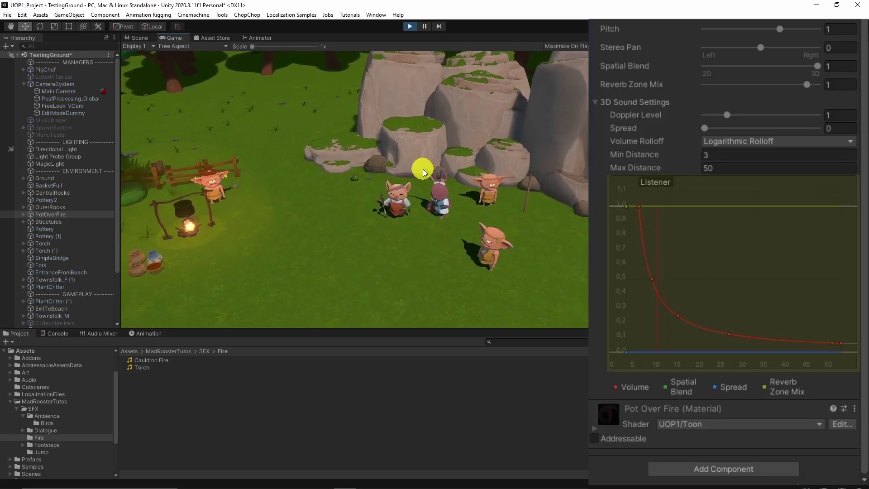
key(a)
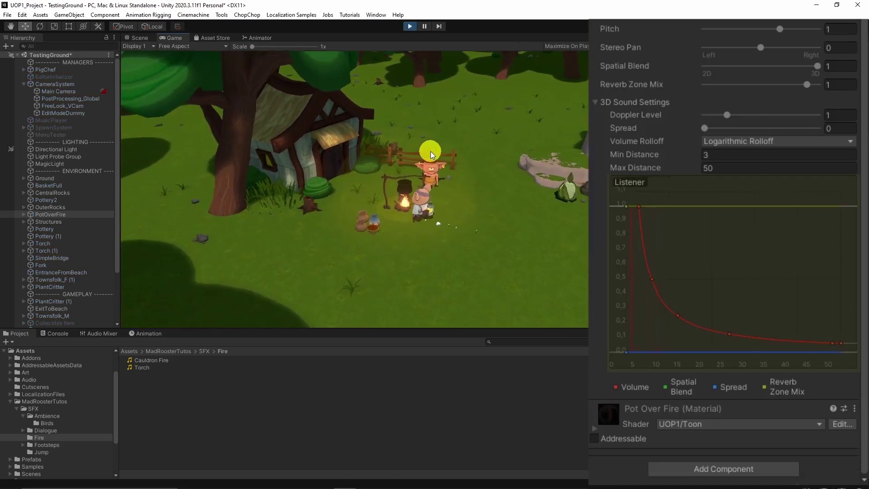
key(d)
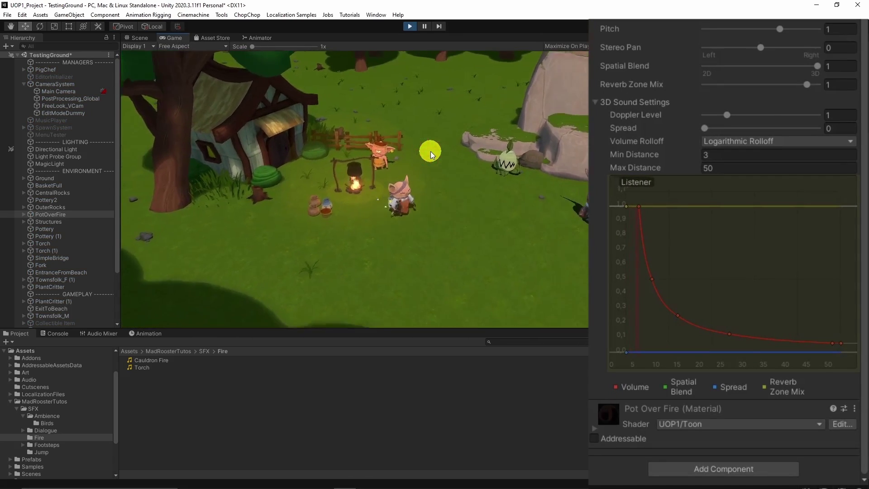
key(s)
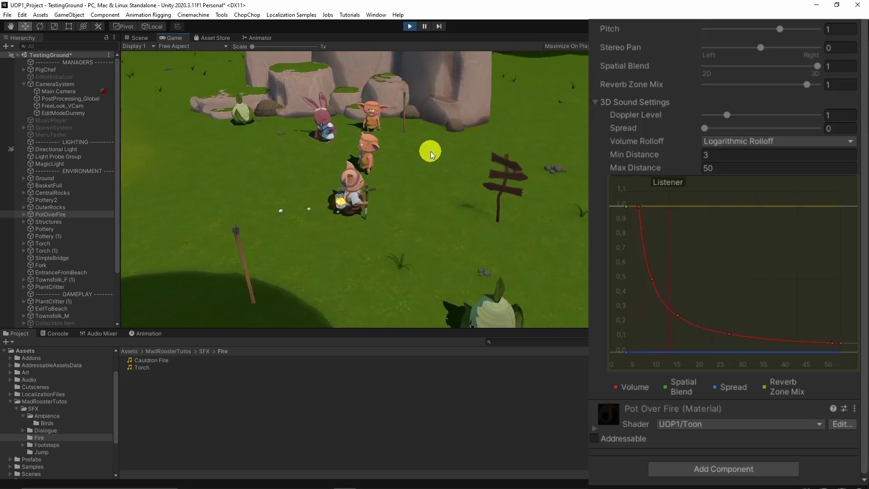
key(d)
key(a)
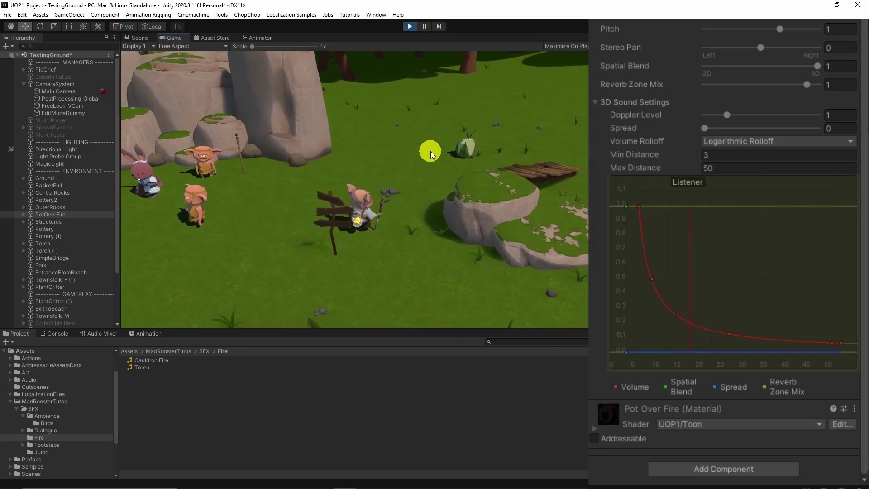
key(w)
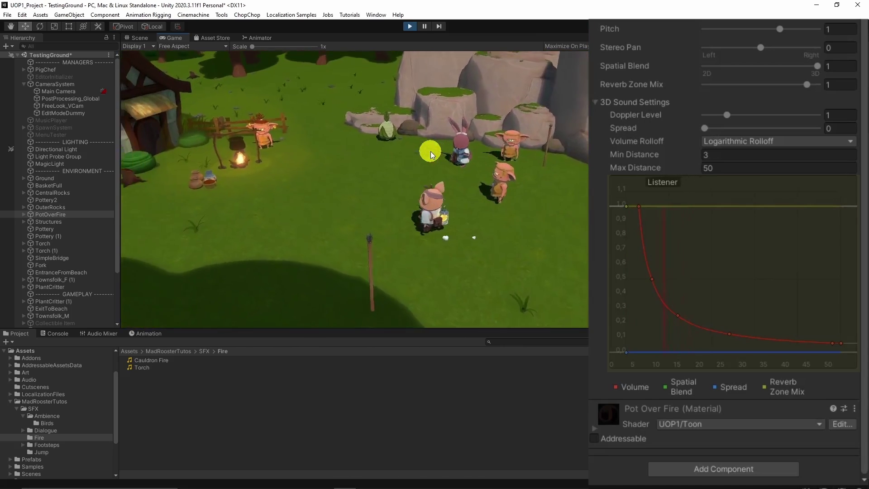
key(a)
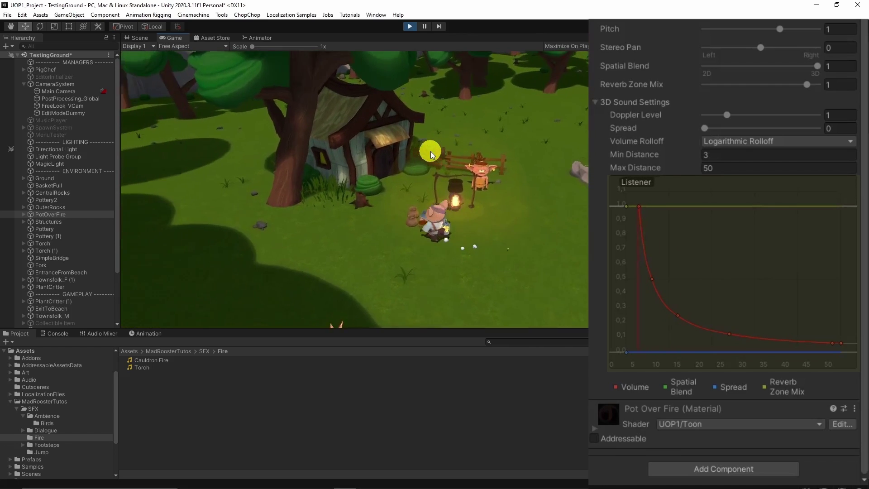
key(d)
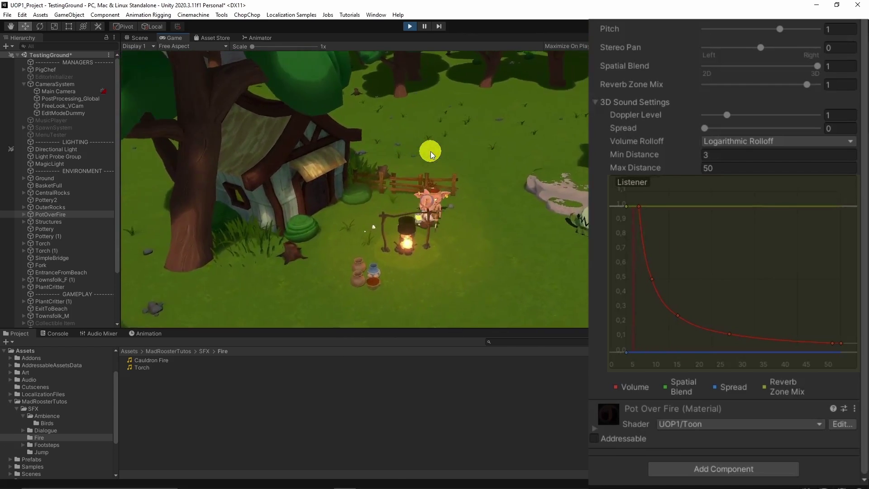
key(a)
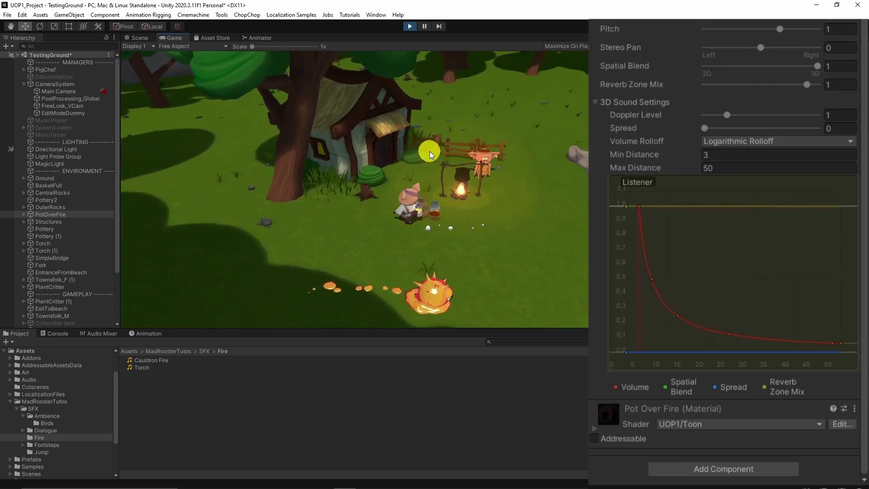
key(d)
key(s)
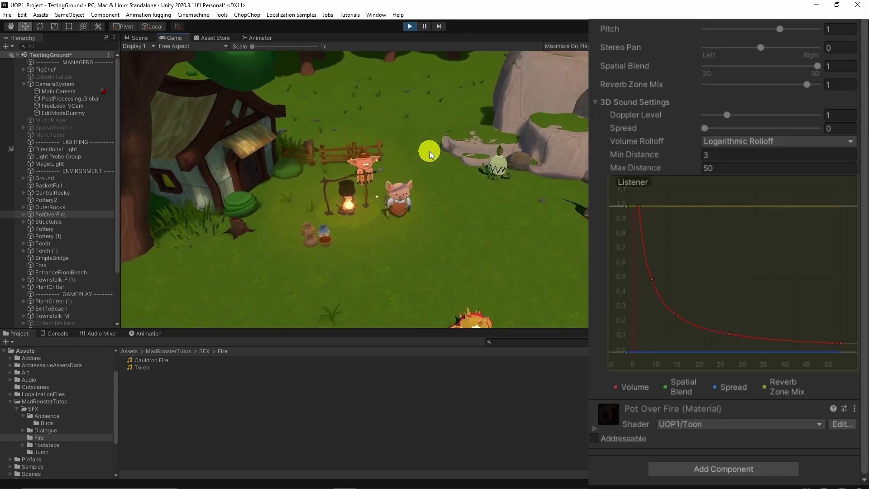
key(a)
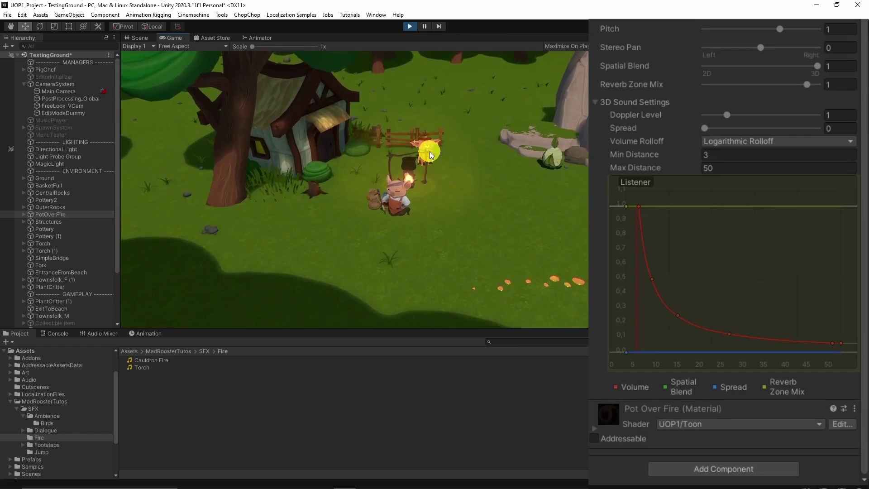
key(d)
key(a)
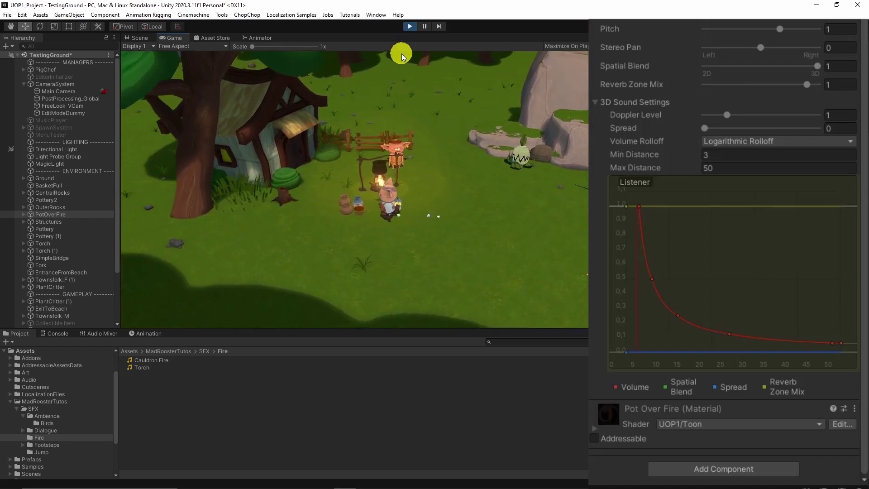
key(d)
key(a)
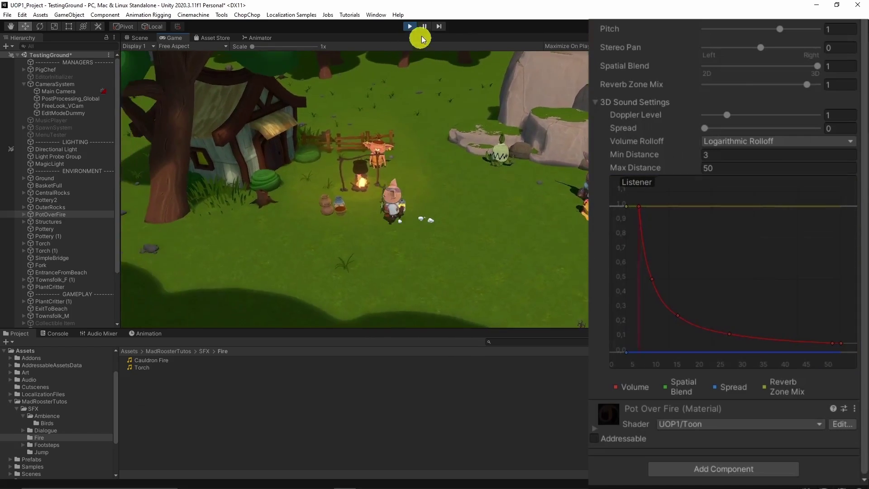
click(410, 26)
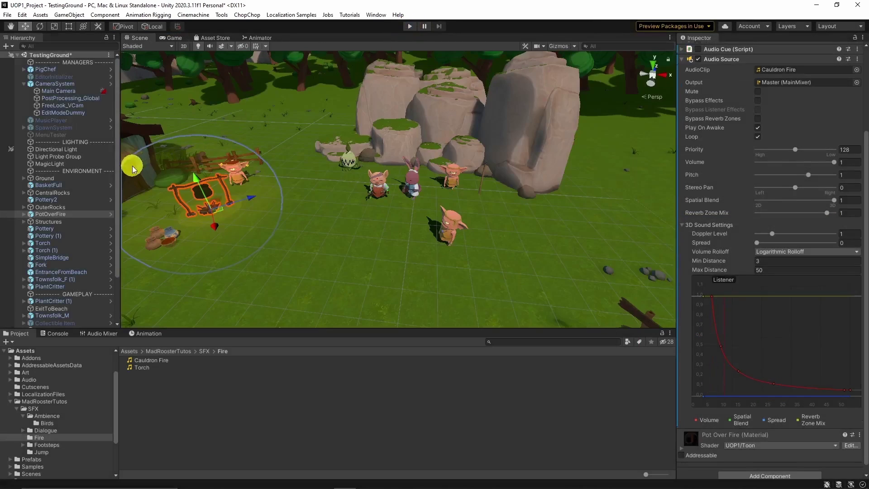
Activate the Fire, FireLight, Halo and Halo (1) child objects of both Torch and Torch (1).
scroll(96, 230, down, 3)
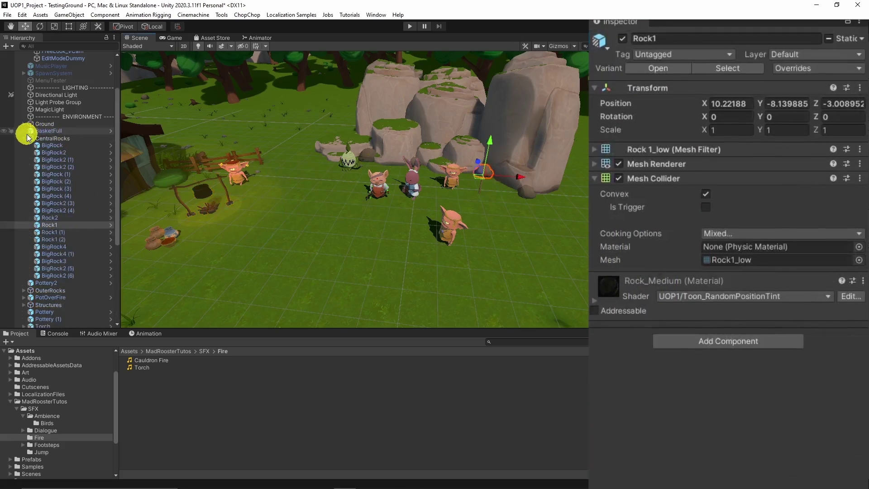
click(24, 186)
click(36, 187)
click(43, 195)
click(22, 222)
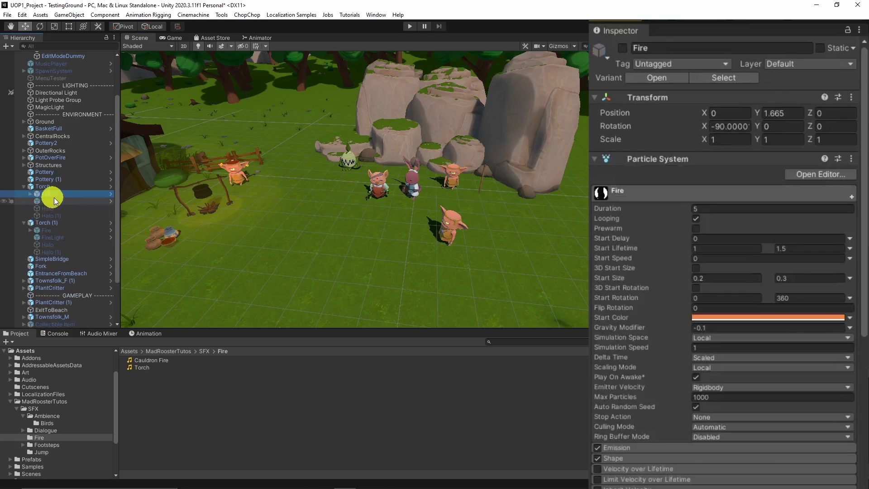
shift+click(57, 216)
click(622, 47)
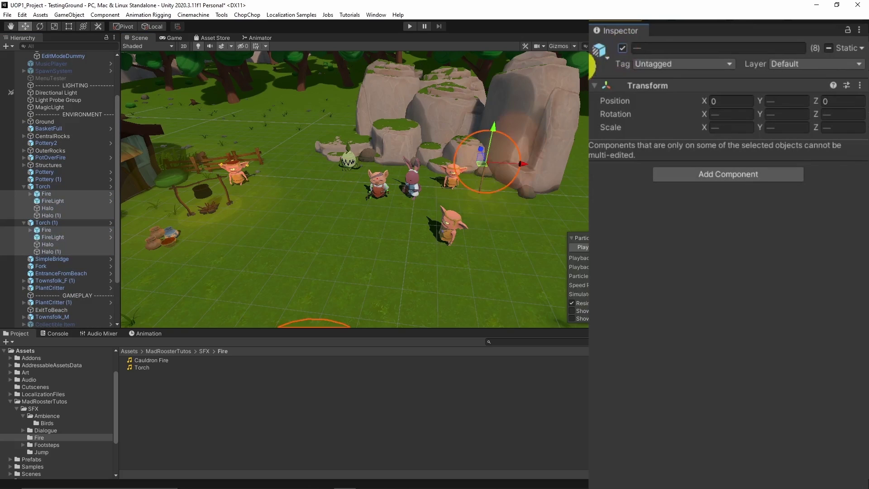
Add an Audio Source component to the Torch object.
click(53, 187)
click(751, 265)
text(audio sou)
key(Return)
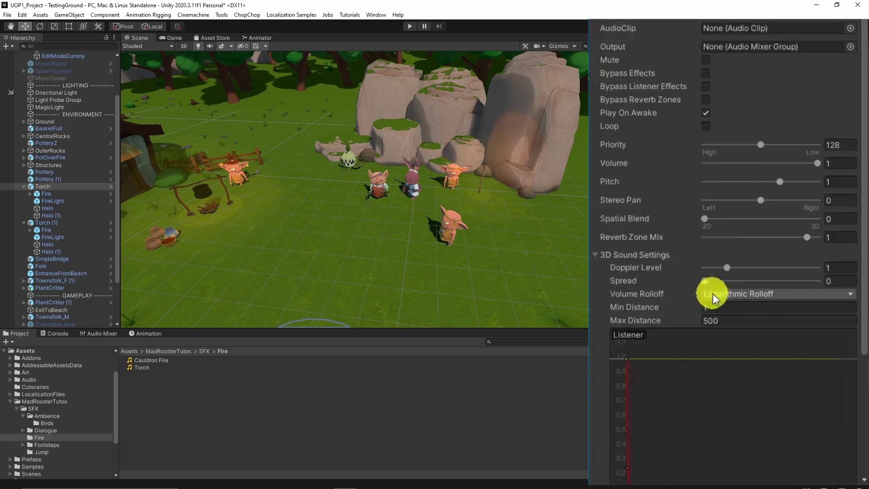
Configure Torch's Audio Source with the Torch clip, Master (MainMixer) output, Loop enabled and Max Distance 10.
click(724, 308)
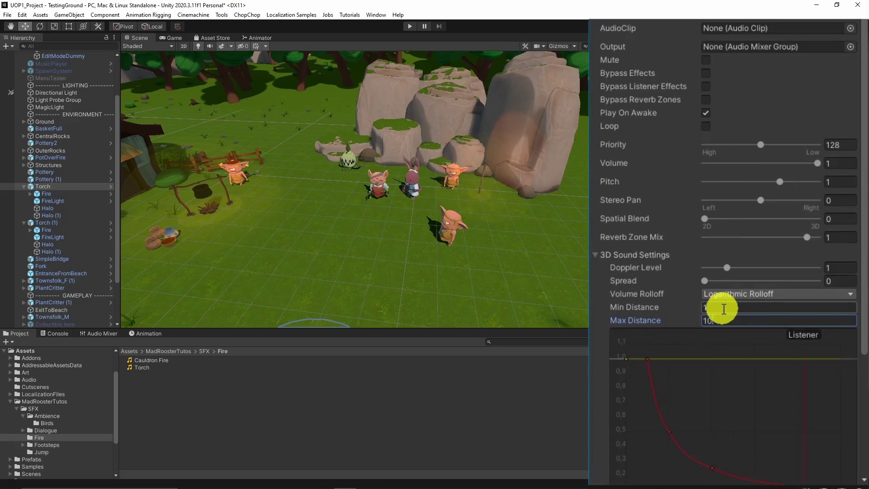
click(850, 47)
drag(140, 370, 751, 29)
click(705, 125)
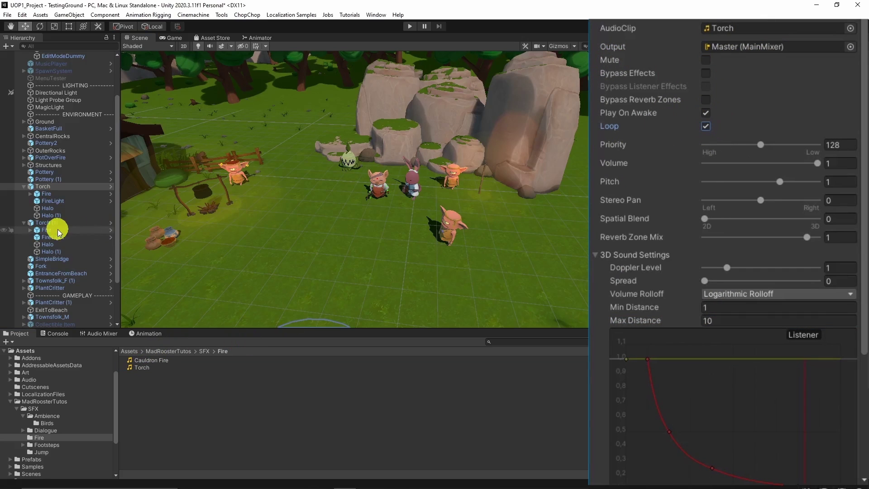
Copy Torch's Audio Source onto Torch (1) as a new component and set Spatial Blend to 1 on both torches.
click(862, 21)
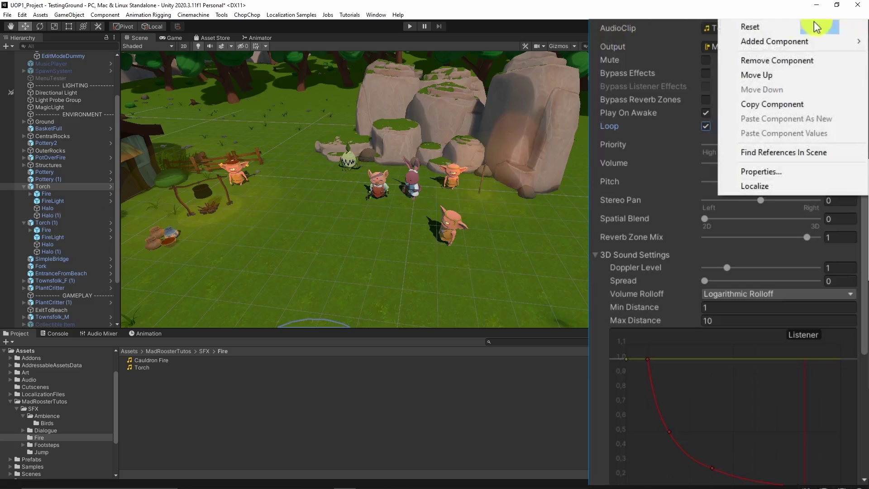
click(776, 101)
click(726, 74)
click(738, 121)
click(853, 20)
click(808, 133)
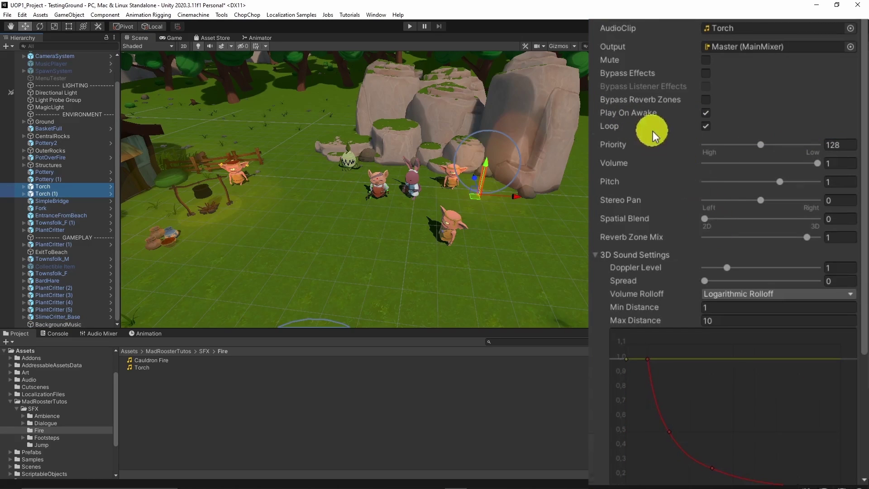
scroll(652, 132, down, 5)
drag(702, 66, 749, 63)
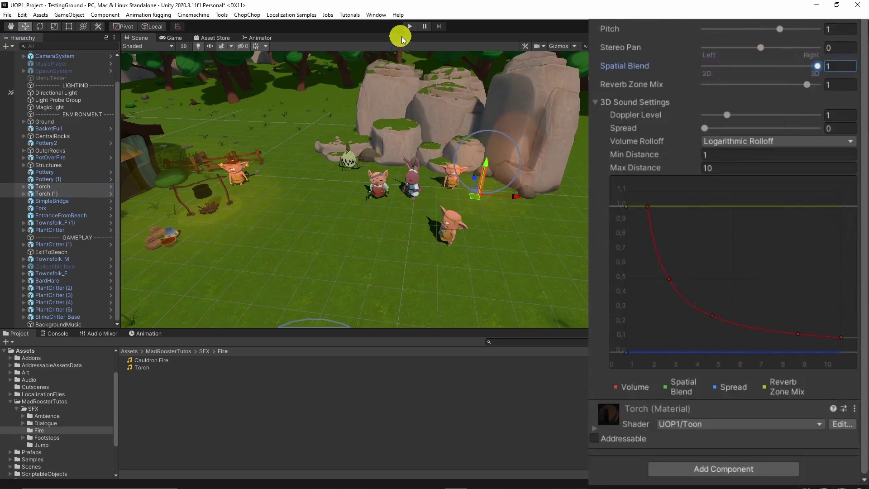
Play-test the scene by walking PigChef between the torches and the campfire to check their 3D sounds, and stop the game.
click(410, 27)
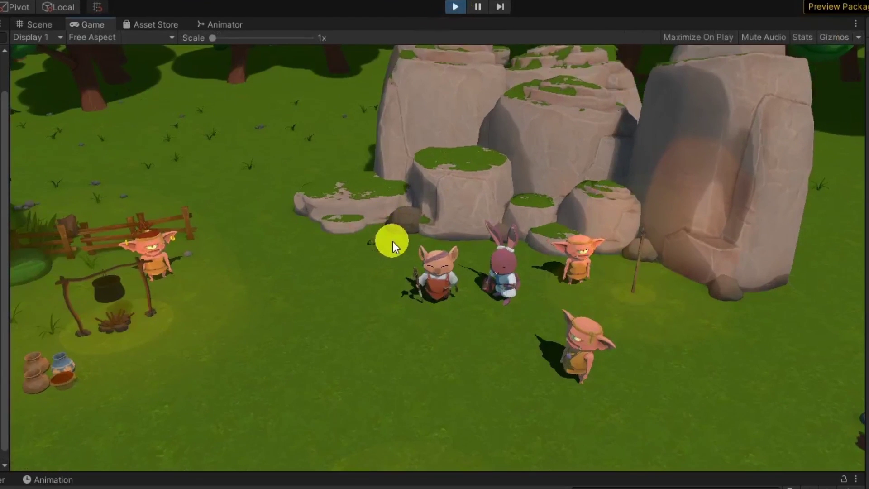
click(376, 320)
key(d)
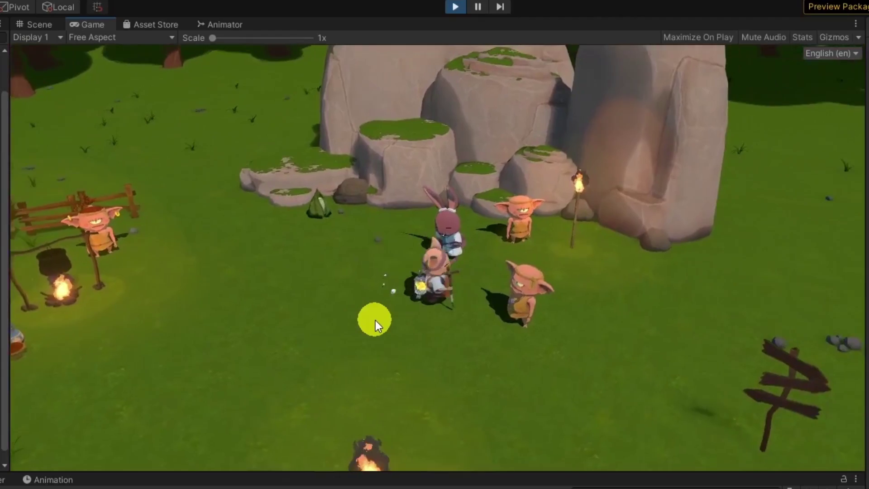
key(w)
key(a)
key(d)
key(a)
key(s)
key(d)
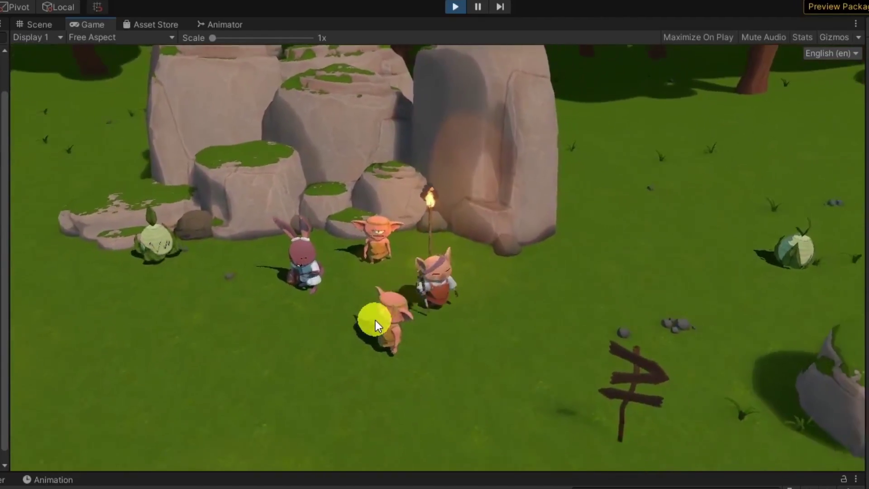
key(s)
key(a)
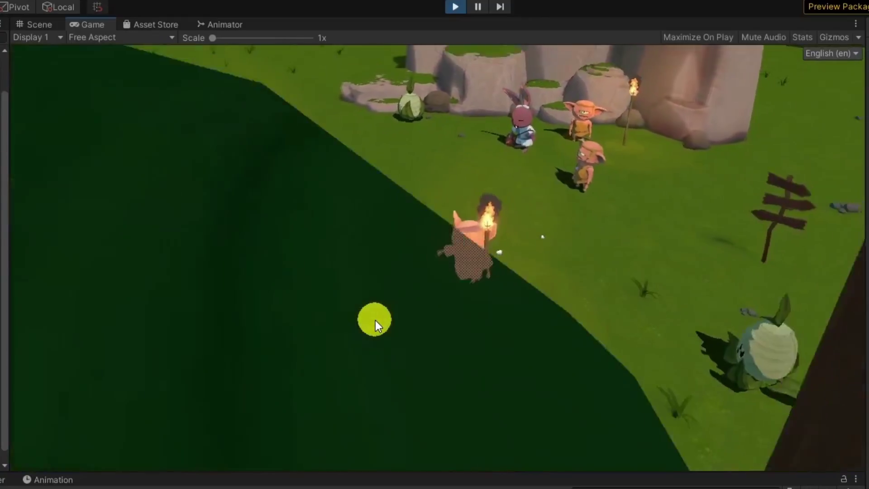
key(d)
key(w)
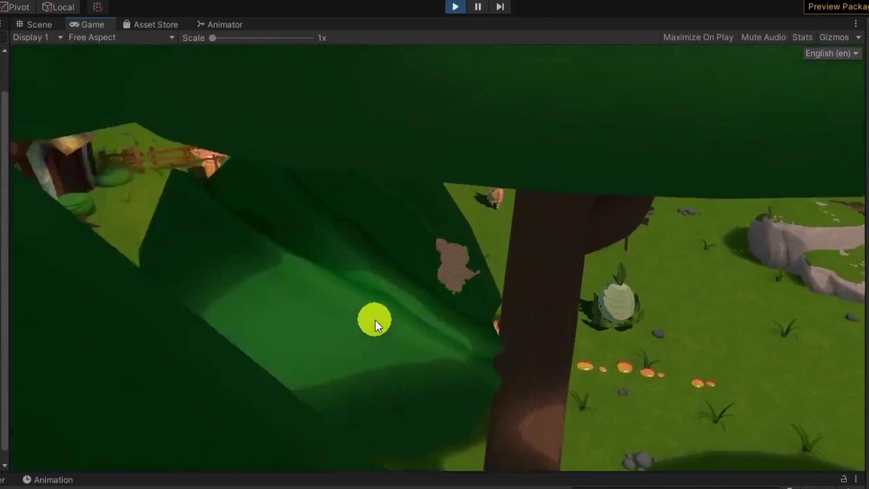
key(w)
key(a)
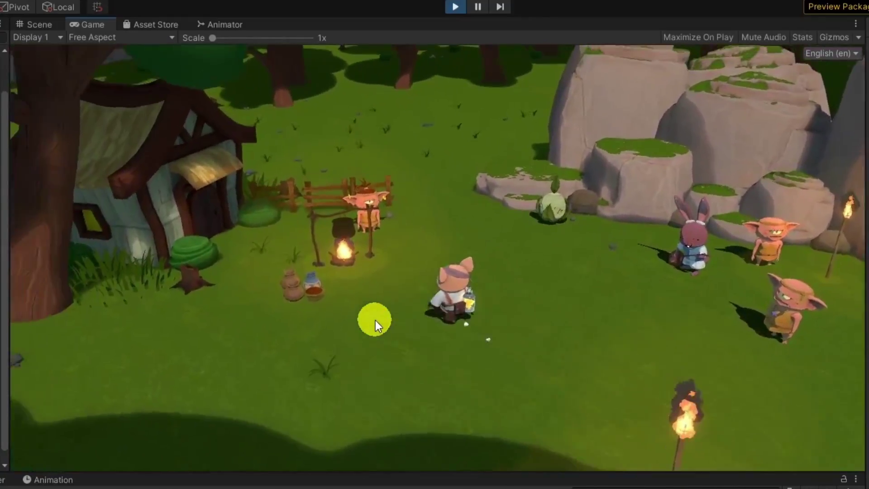
key(w)
key(a)
key(d)
key(s)
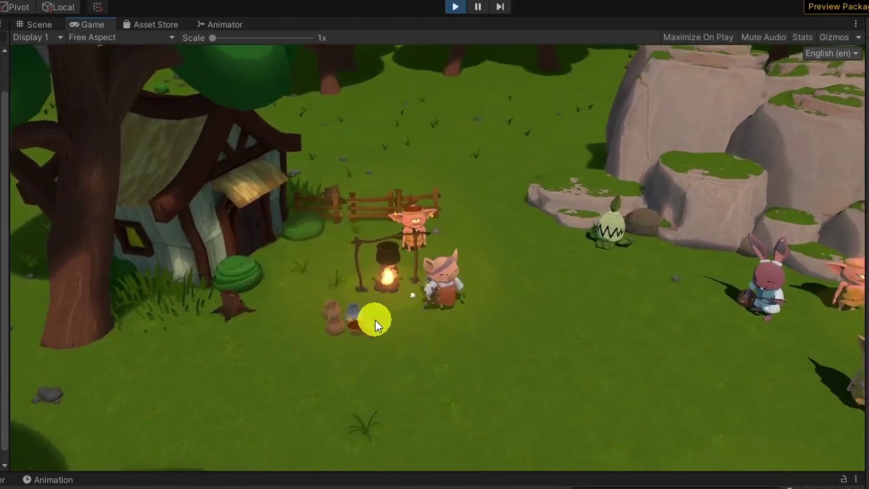
key(a)
key(w)
key(d)
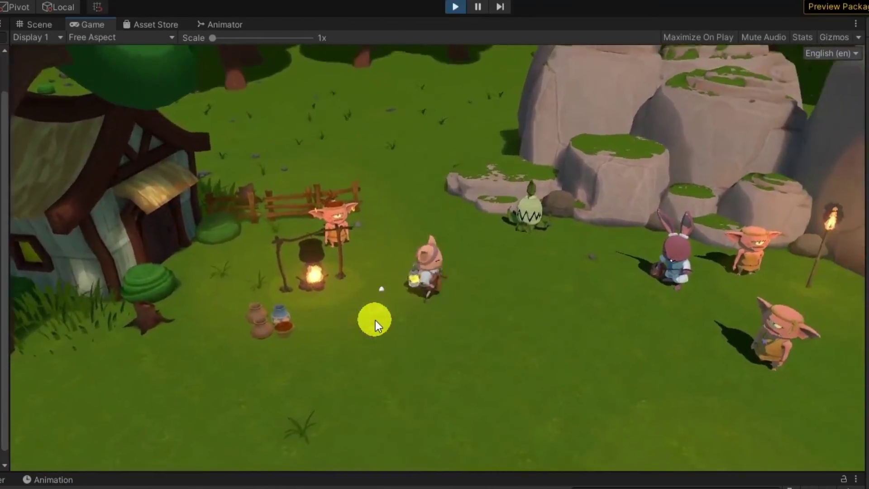
key(s)
key(d)
key(w)
key(a)
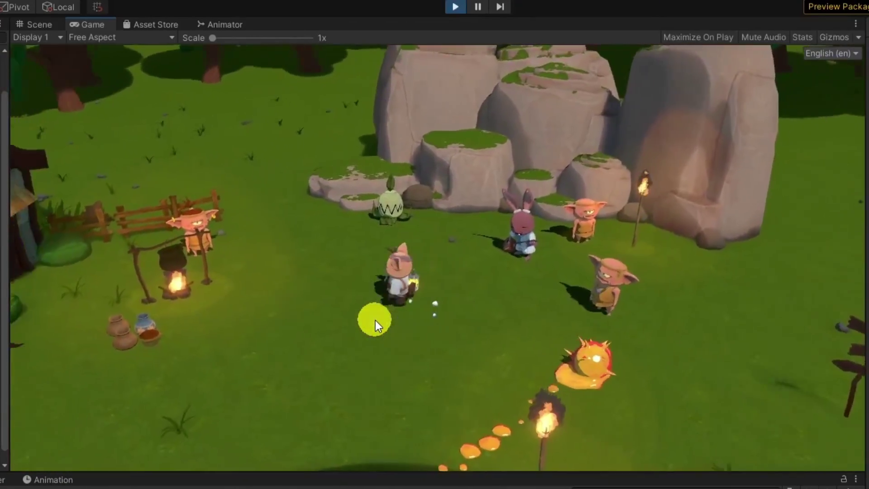
key(s)
key(d)
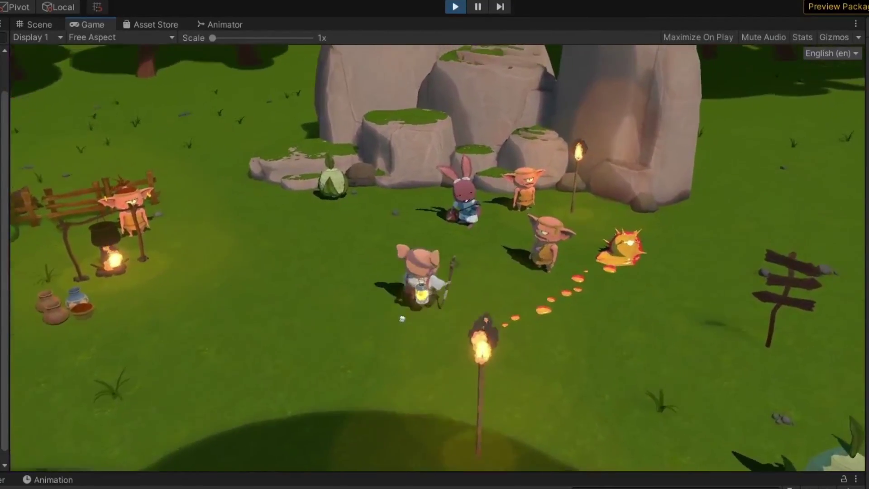
key(a)
key(s)
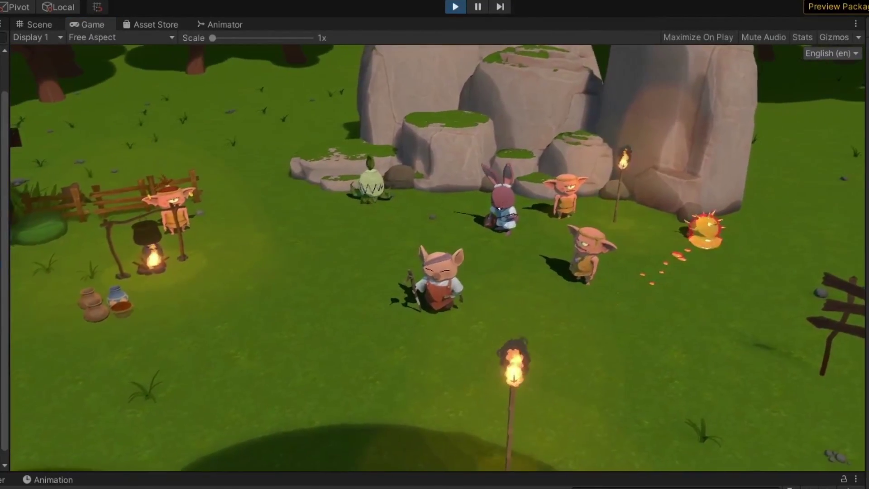
click(497, 264)
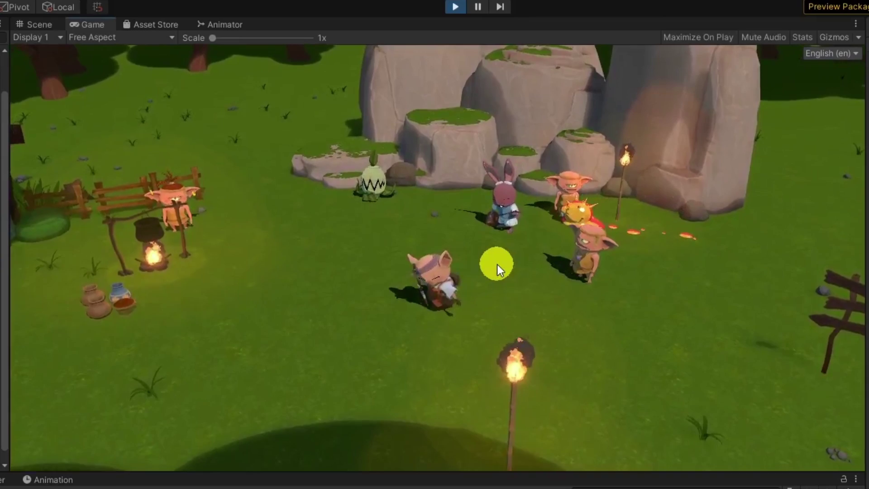
key(d)
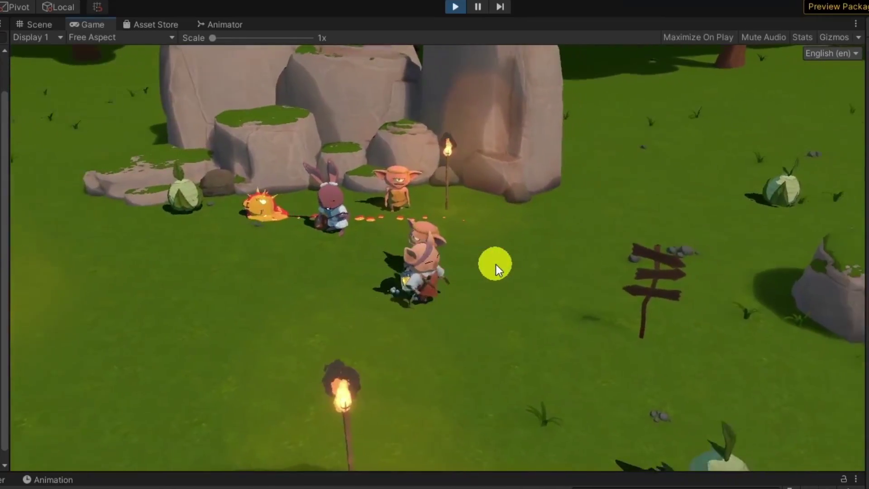
key(a)
key(s)
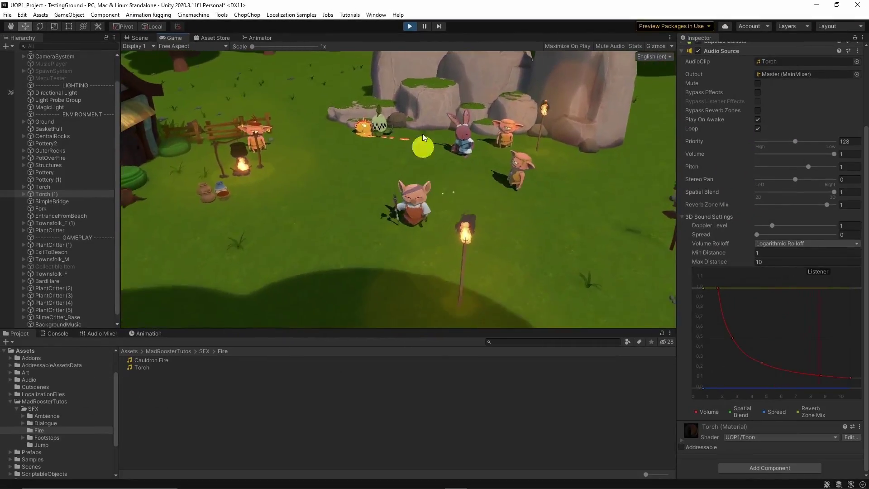
click(407, 26)
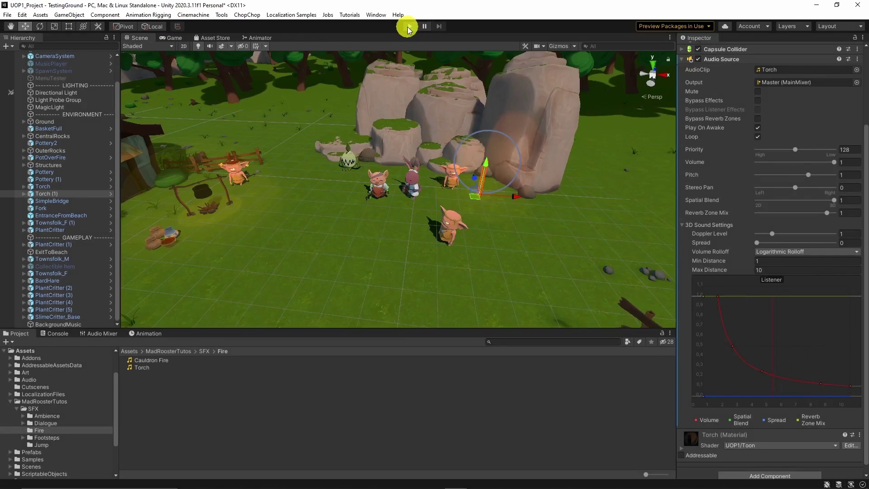